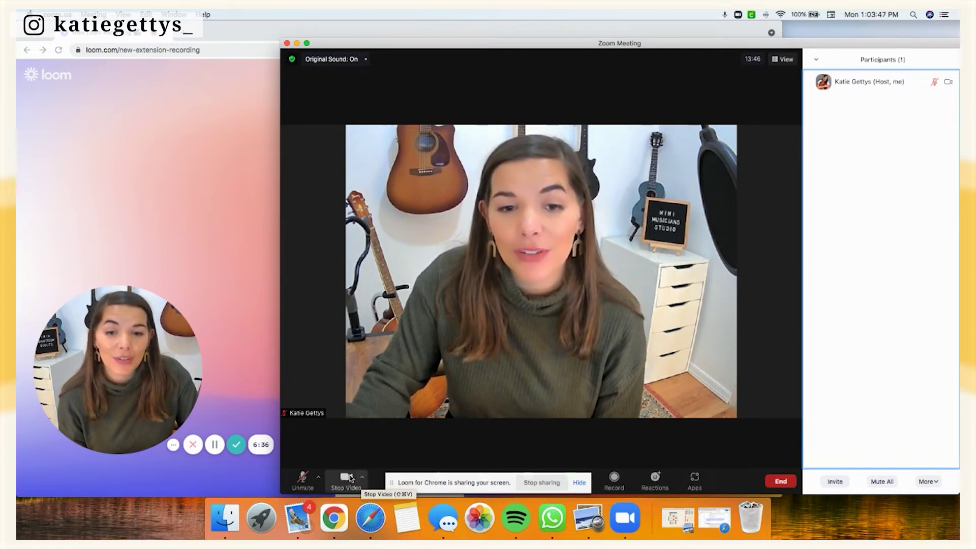
# Step: Open the camera options menu next to the video button in the live meeting
pyautogui.click(362, 478)
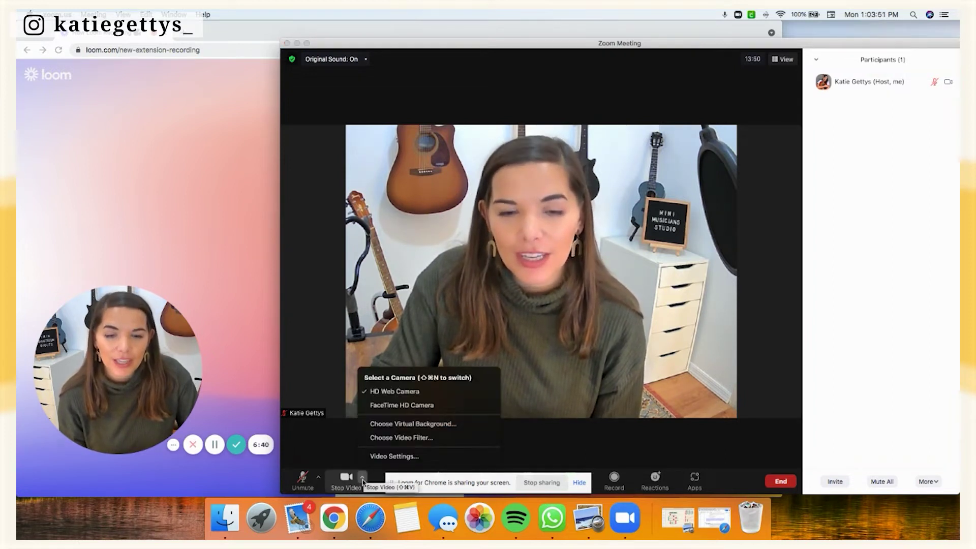
# Step: In Video Settings, weaken the appearance touch-up strength
pyautogui.click(426, 456)
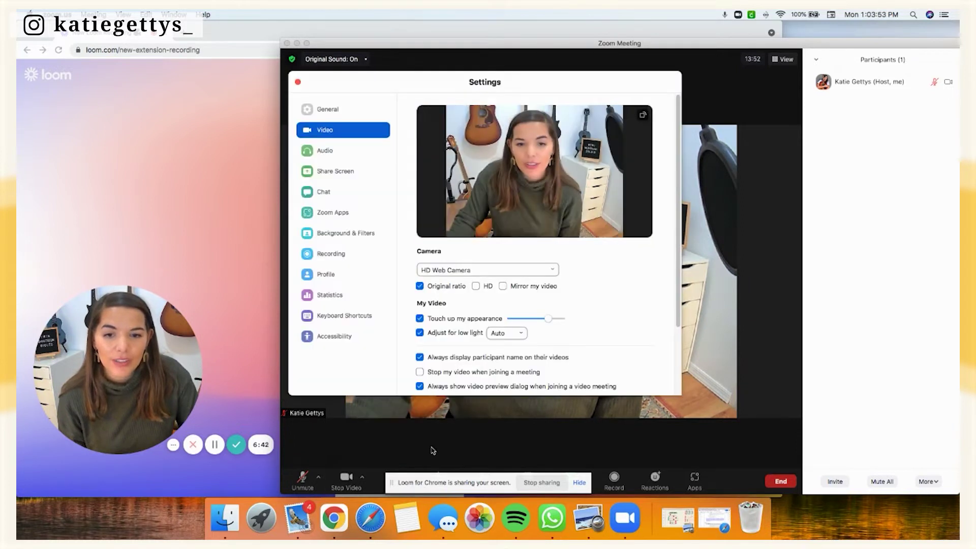
pyautogui.scroll(-1, 457, 313)
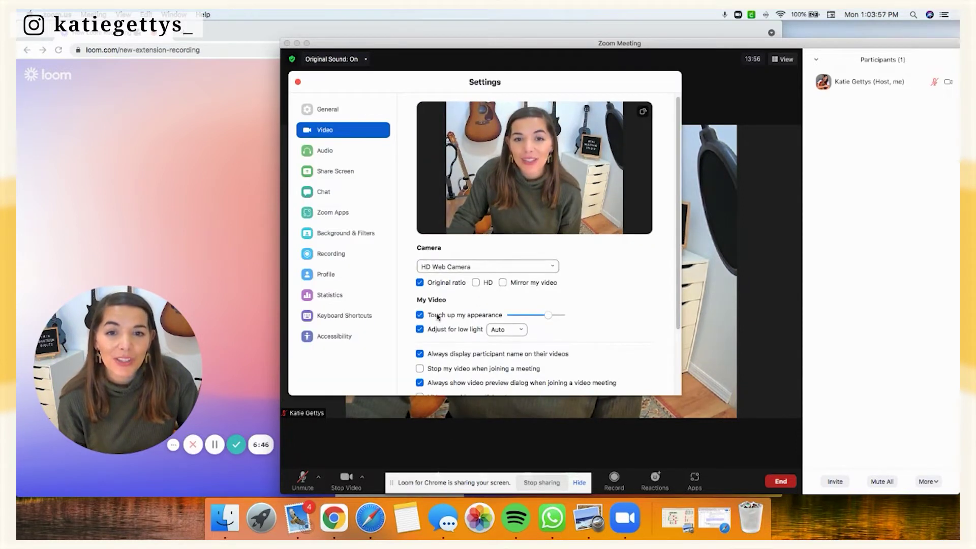
pyautogui.click(501, 315)
pyautogui.click(437, 316)
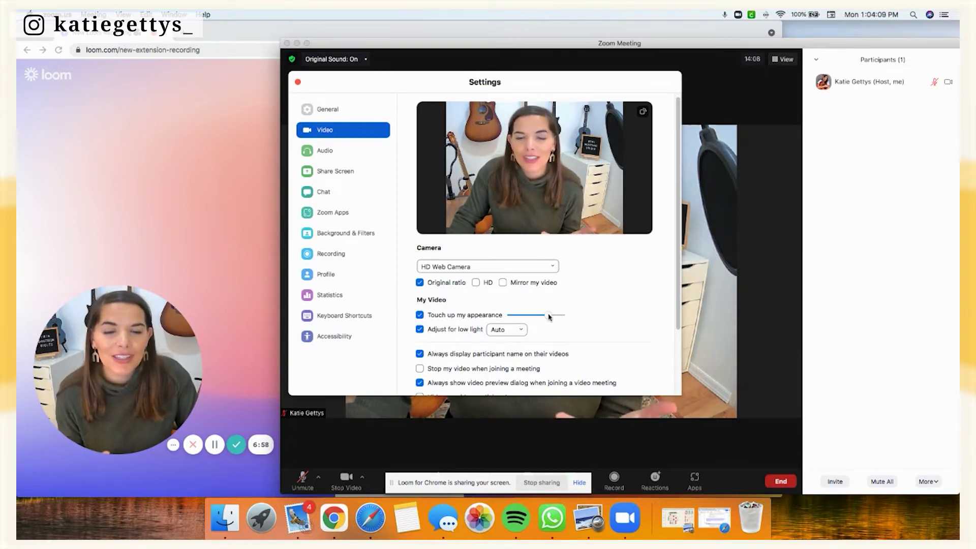
pyautogui.moveTo(548, 316)
pyautogui.mouseDown()
pyautogui.moveTo(536, 322)
pyautogui.moveTo(563, 323)
pyautogui.mouseUp()
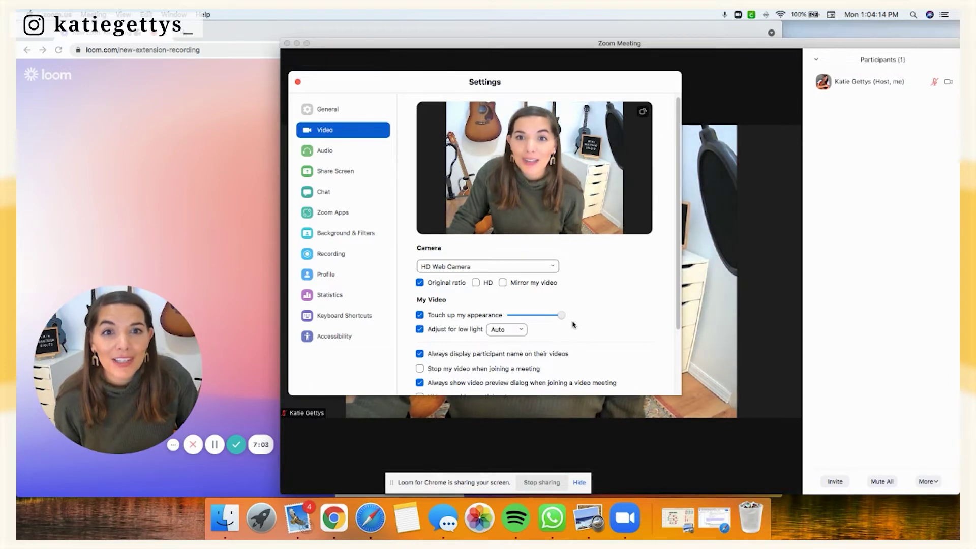
pyautogui.moveTo(561, 315); pyautogui.dragTo(553, 315)
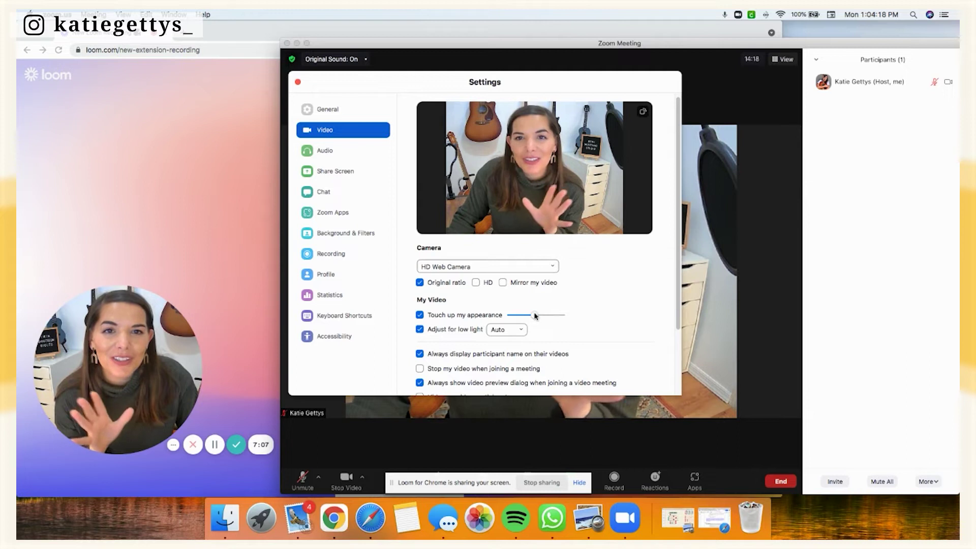
# Step: Set low-light adjustment to Manual and raise its brightness slider
pyautogui.click(420, 330)
pyautogui.click(420, 330)
pyautogui.click(510, 331)
pyautogui.click(511, 362)
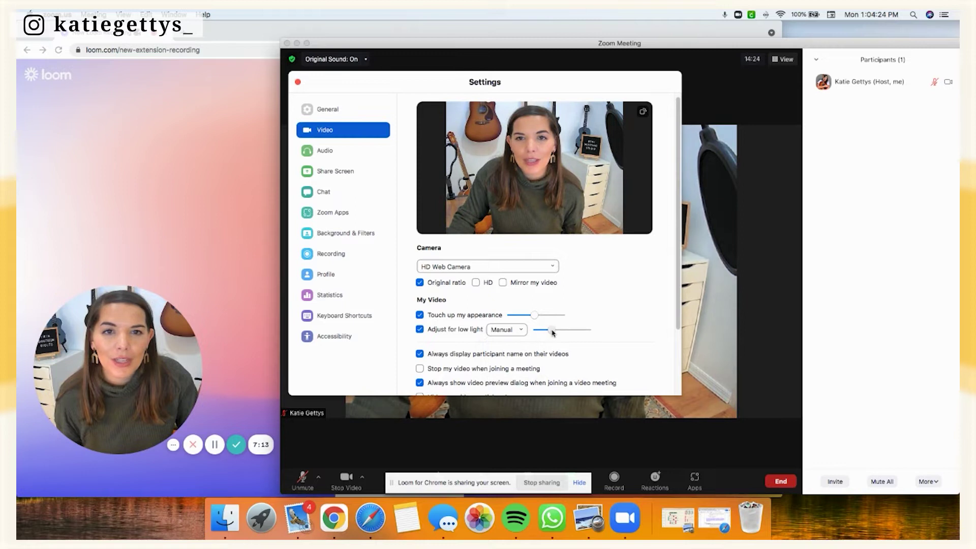
pyautogui.moveTo(563, 333); pyautogui.dragTo(570, 334)
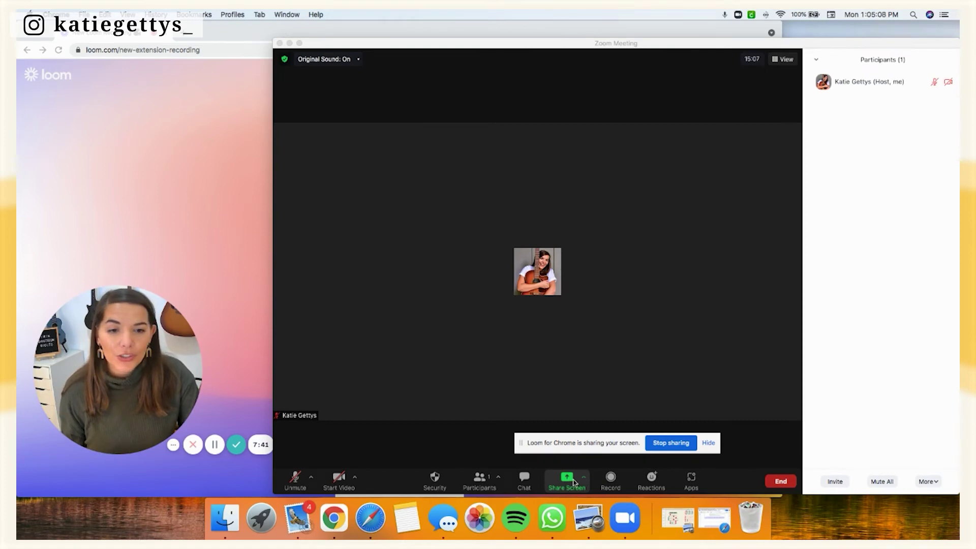
# Step: Share computer audio only from the Advanced sharing options
pyautogui.click(578, 479)
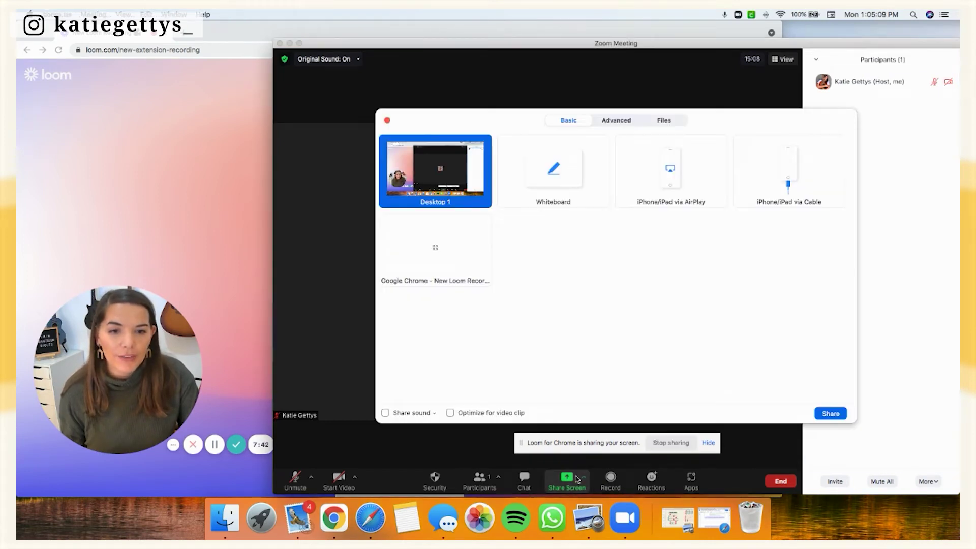
pyautogui.click(625, 122)
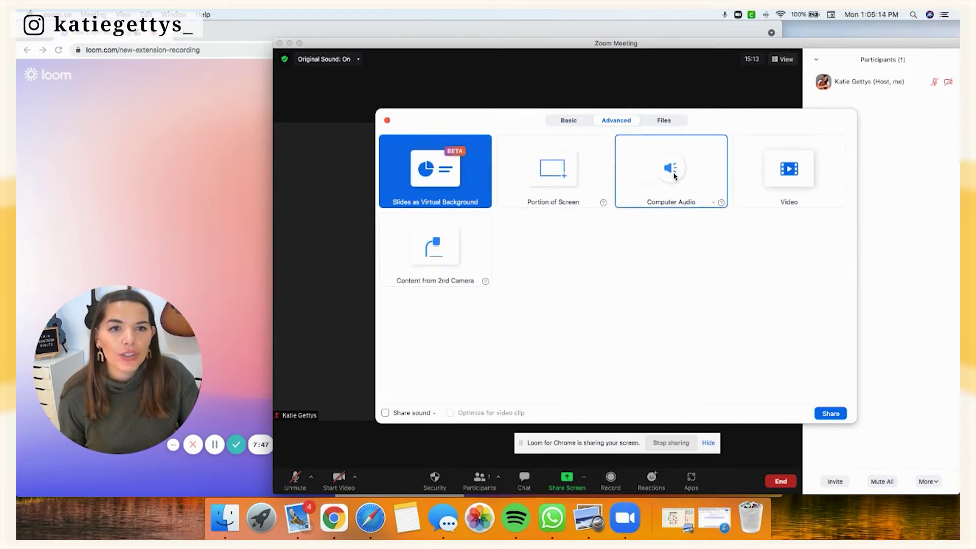
pyautogui.click(674, 193)
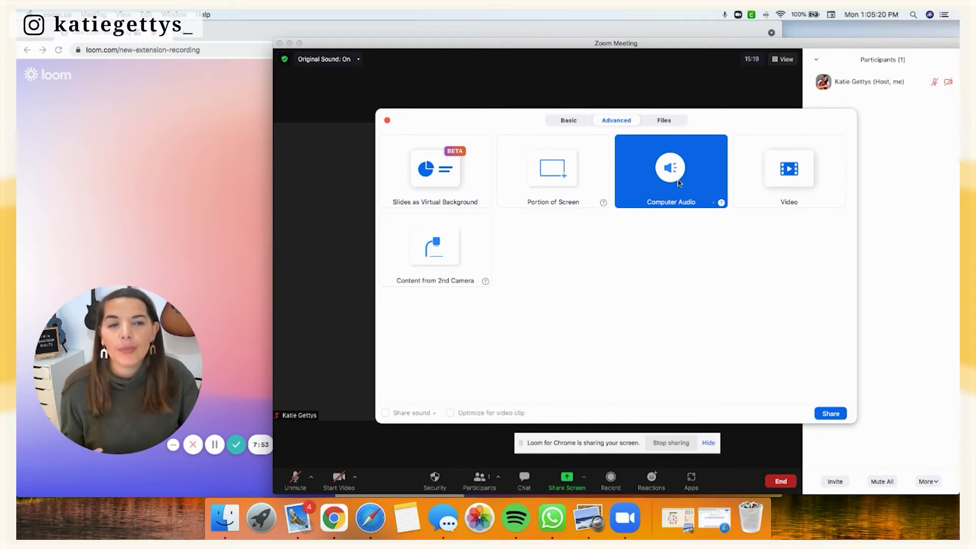
pyautogui.click(831, 413)
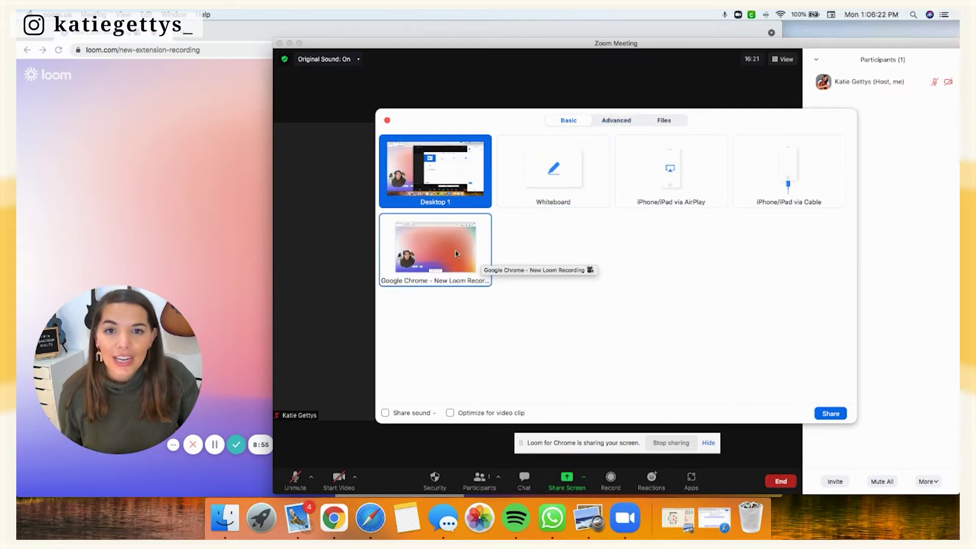
# Step: Restore the Silent Night PDF window and narrow it beside the meeting
pyautogui.click(456, 254)
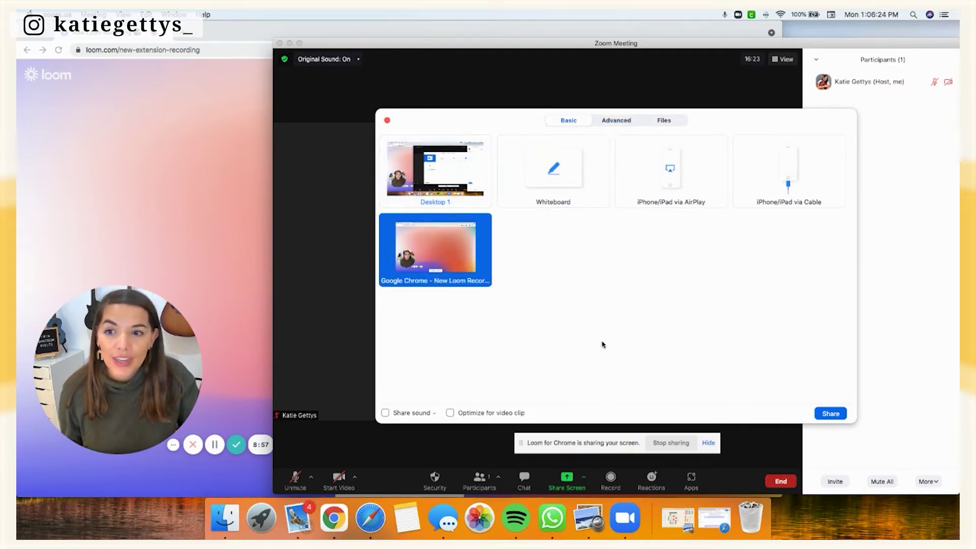
pyautogui.click(678, 518)
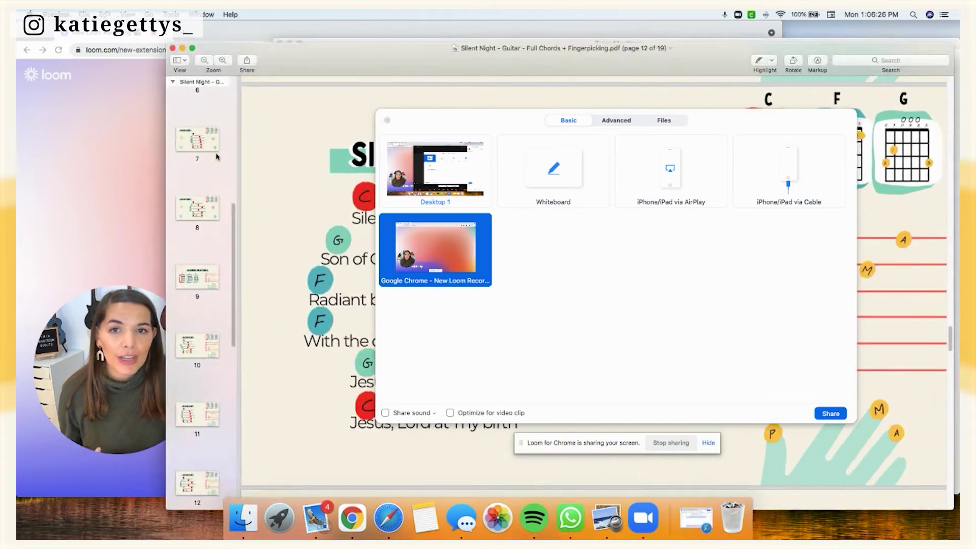
pyautogui.moveTo(163, 166); pyautogui.dragTo(420, 173)
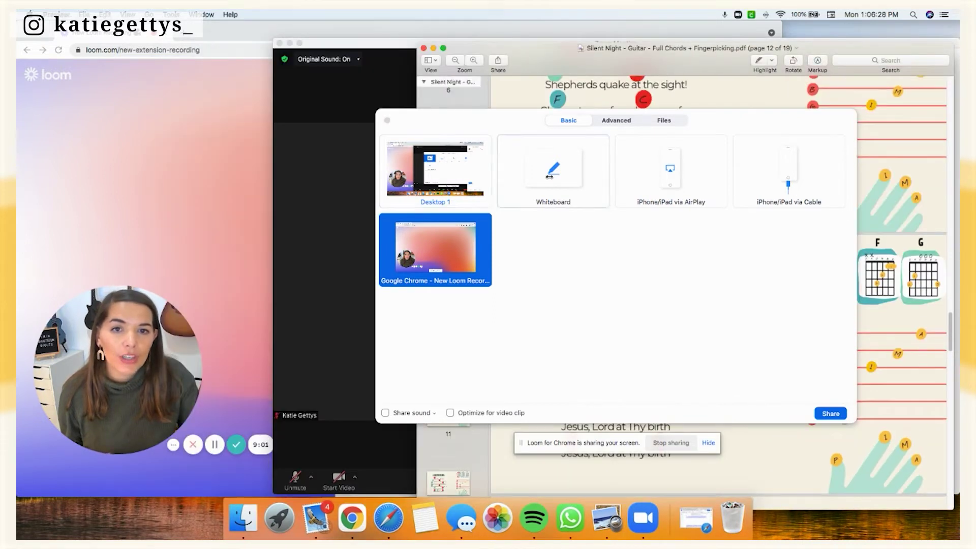
pyautogui.click(386, 120)
pyautogui.click(389, 126)
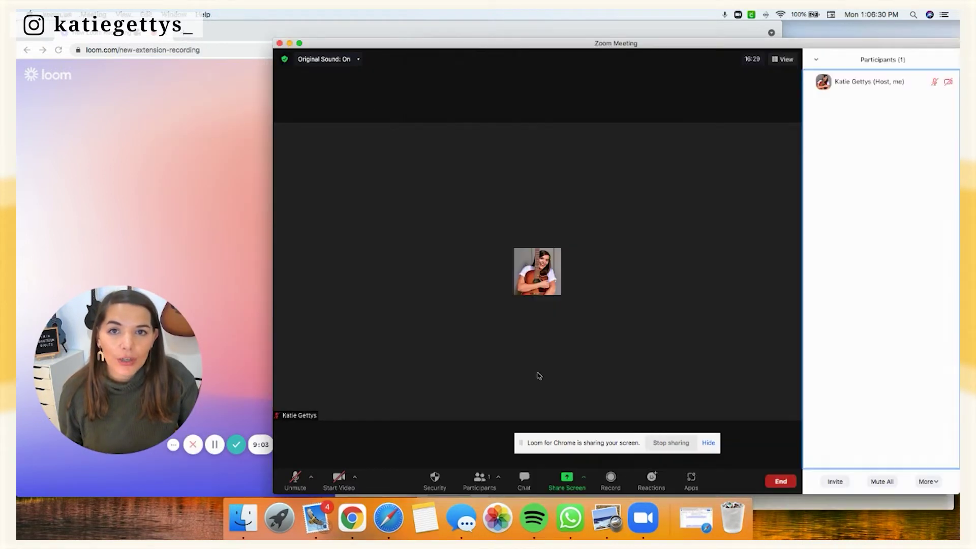
# Step: Share the Silent Night PDF and Chrome windows together, then view the audio device options
pyautogui.click(566, 490)
pyautogui.click(450, 273)
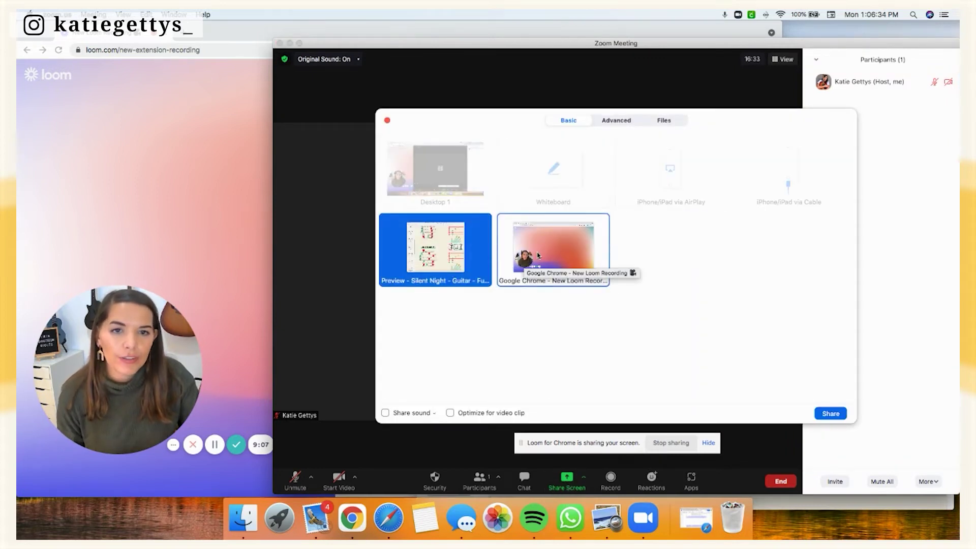
pyautogui.keyDown('shift'); pyautogui.click(523, 259); pyautogui.keyUp('shift')
pyautogui.press('Return')
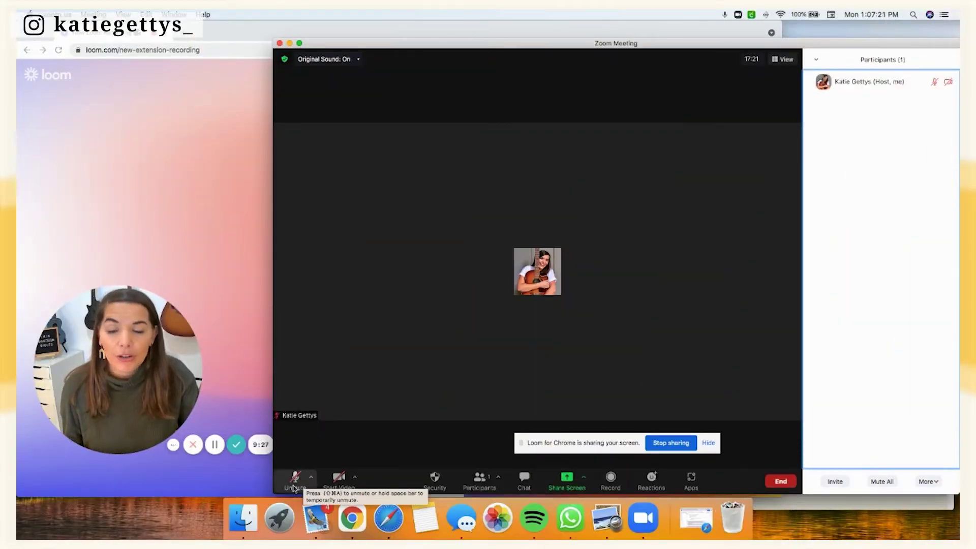
pyautogui.click(312, 479)
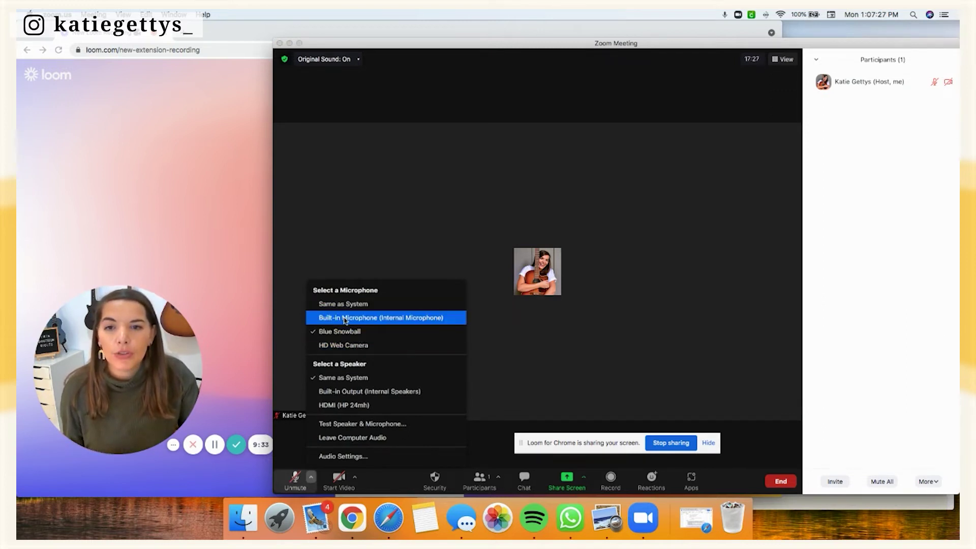
# Step: Check the camera options and reopen the screen-share picker
pyautogui.click(354, 480)
pyautogui.click(354, 477)
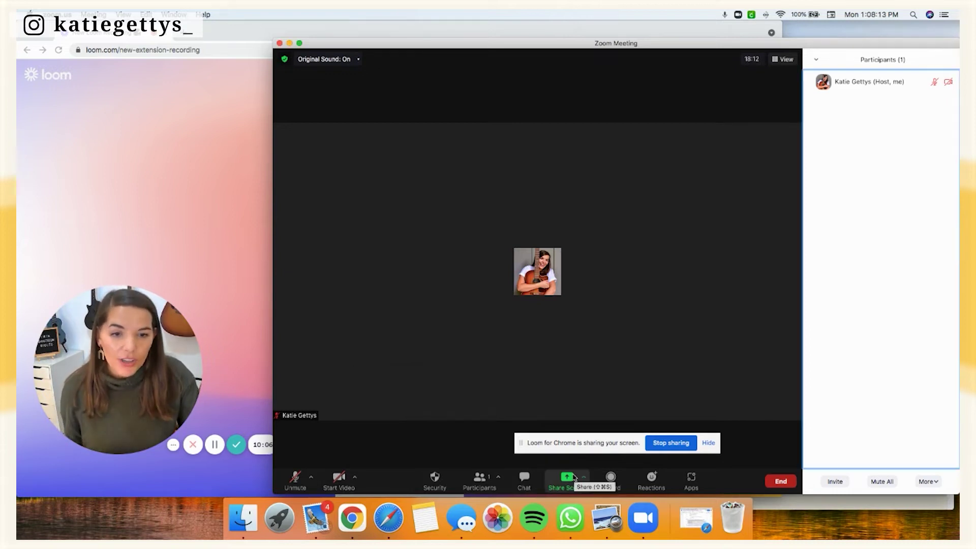
pyautogui.click(567, 481)
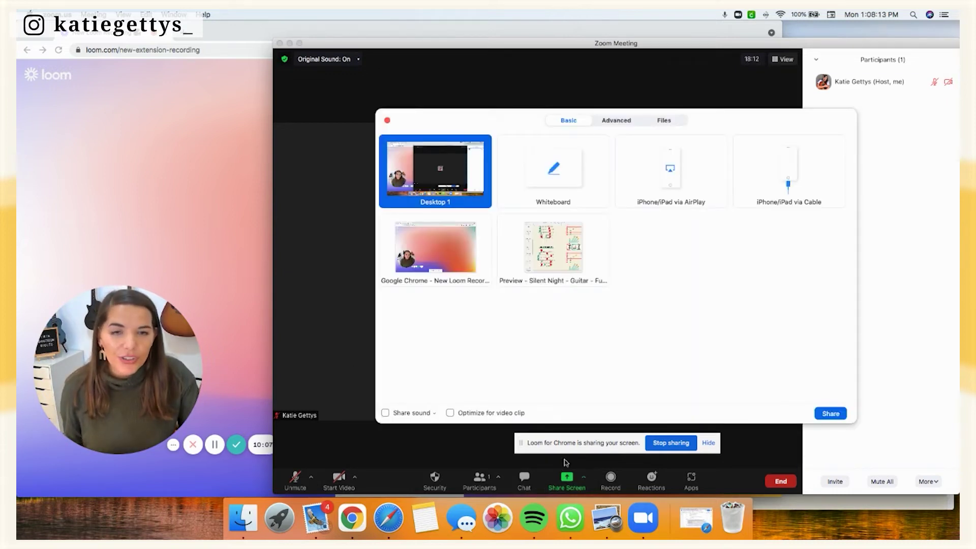
# Step: Share the Silent Night PDF window
pyautogui.click(532, 244)
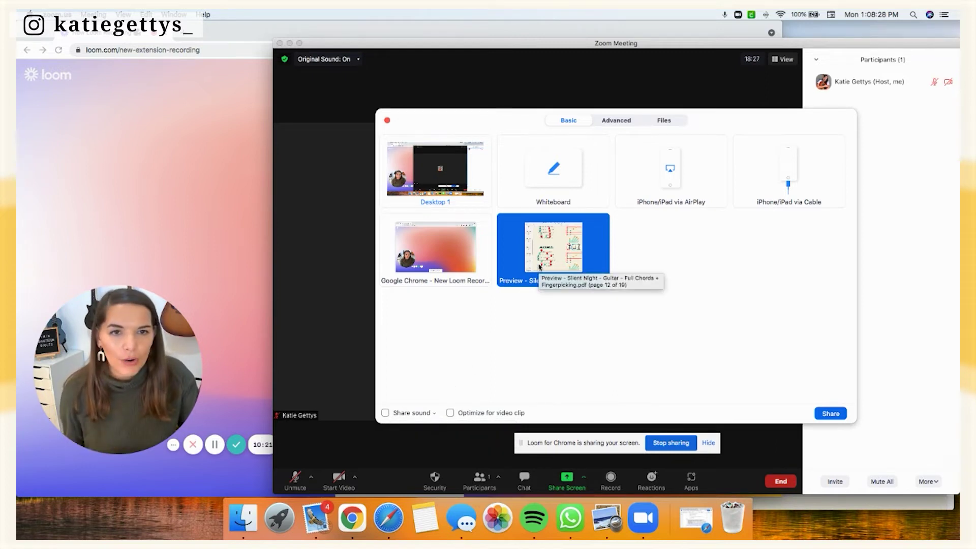
pyautogui.click(831, 413)
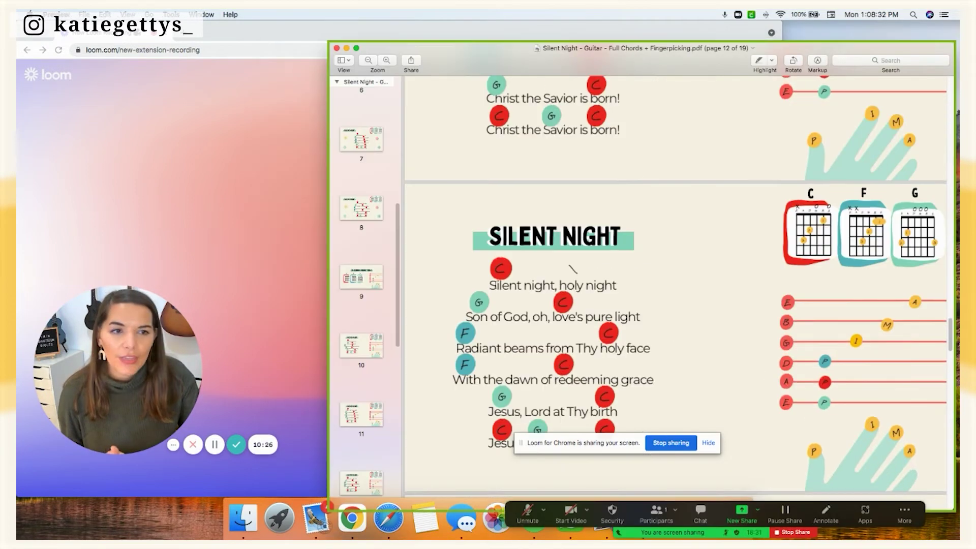
pyautogui.scroll(2, 527, 288)
pyautogui.scroll(10, 527, 289)
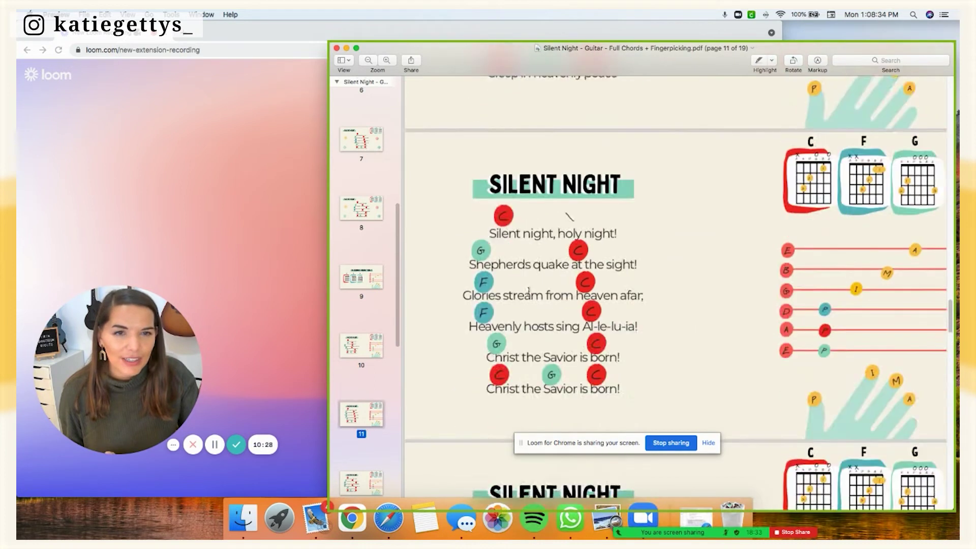
pyautogui.scroll(3, 548, 312)
# Step: Switch the PDF to Single Page view and scroll to page 12
pyautogui.click(128, 15)
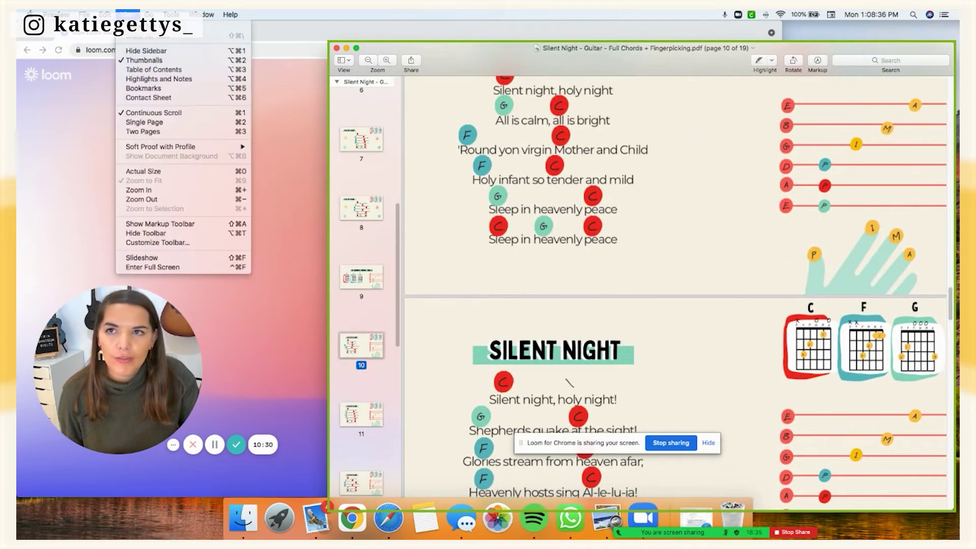
pyautogui.click(169, 127)
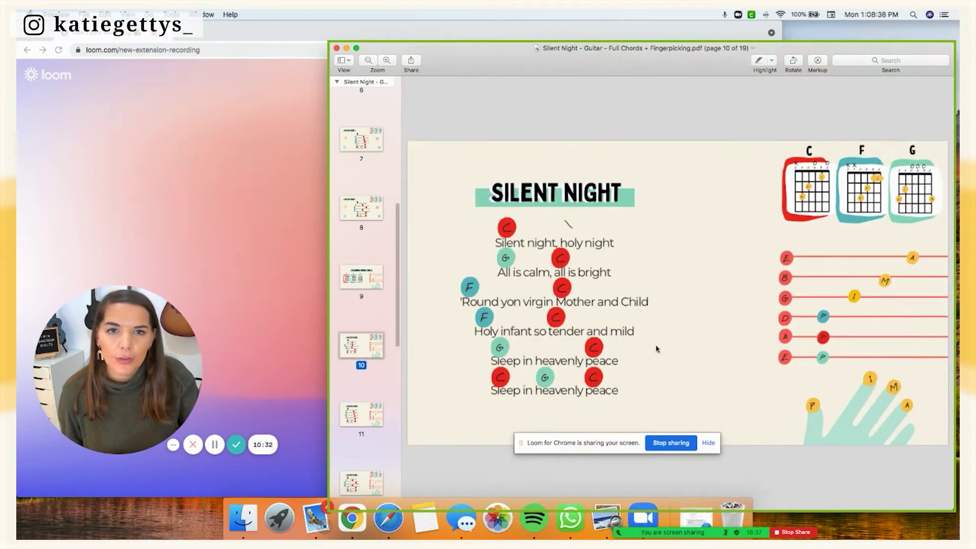
pyautogui.scroll(-6, 660, 351)
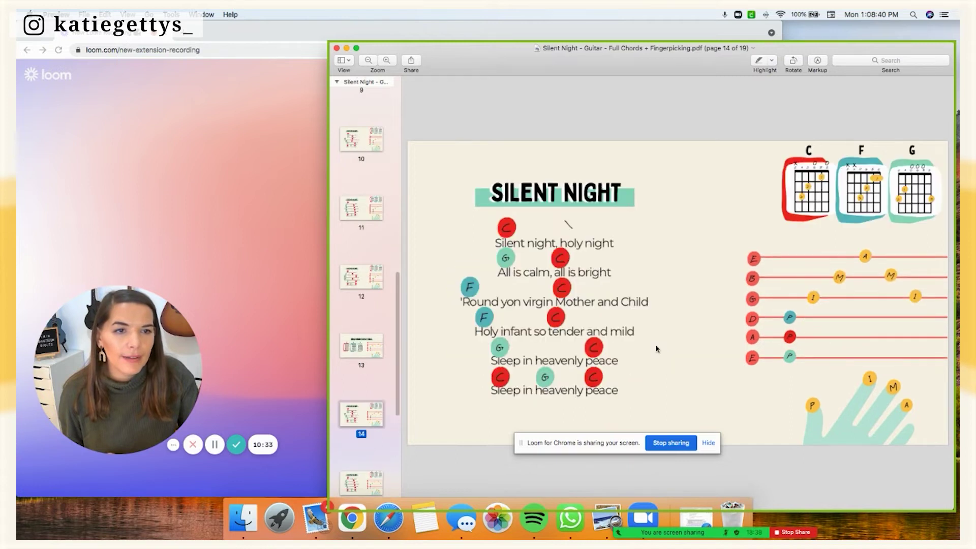
pyautogui.scroll(-3, 661, 351)
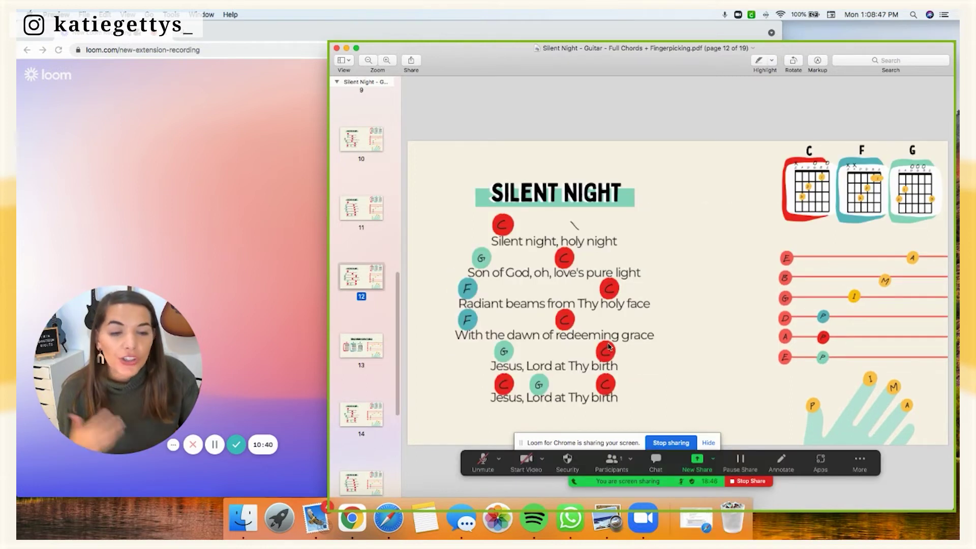
pyautogui.click(781, 462)
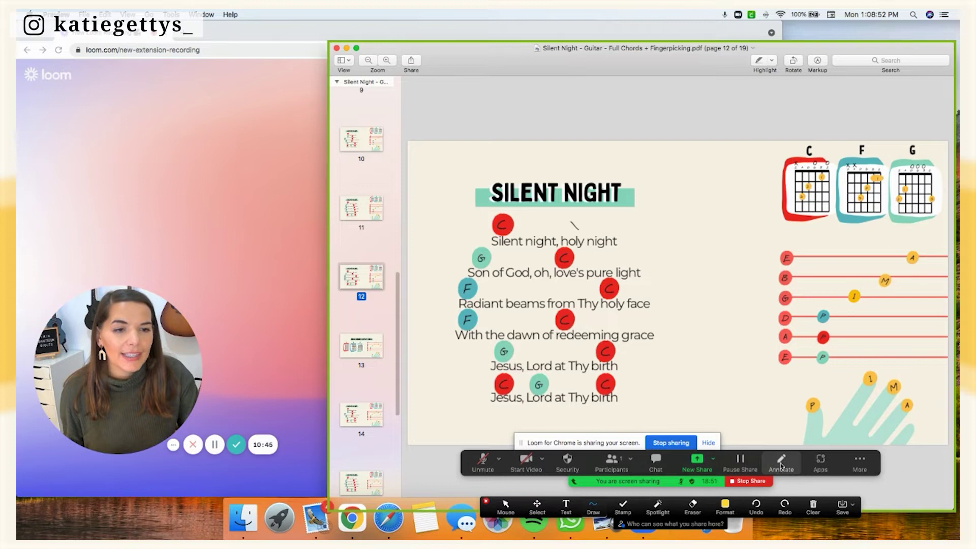
# Step: Move the annotation toolbar off the lyrics and turn on the Spotlight pointer
pyautogui.moveTo(572, 468); pyautogui.dragTo(572, 503)
pyautogui.moveTo(599, 402); pyautogui.dragTo(588, 437)
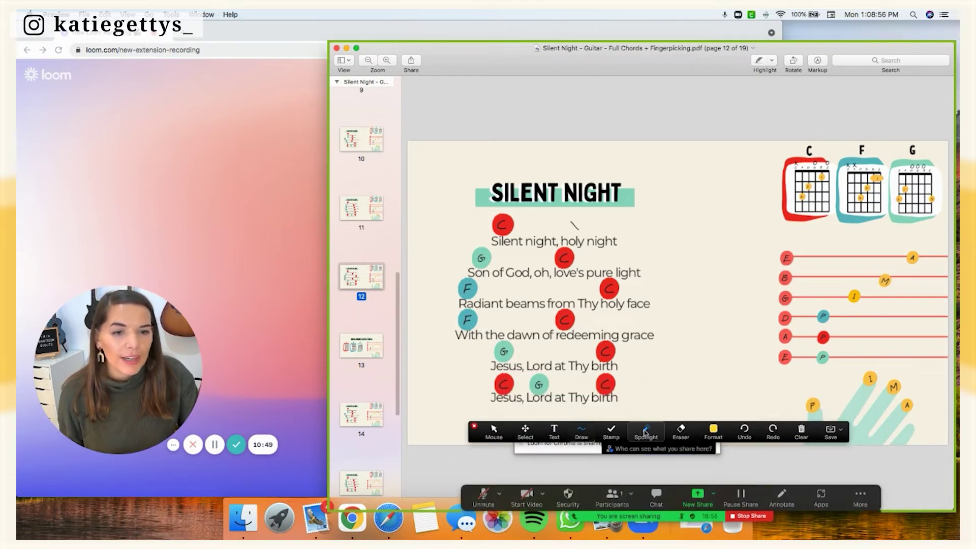
pyautogui.click(645, 432)
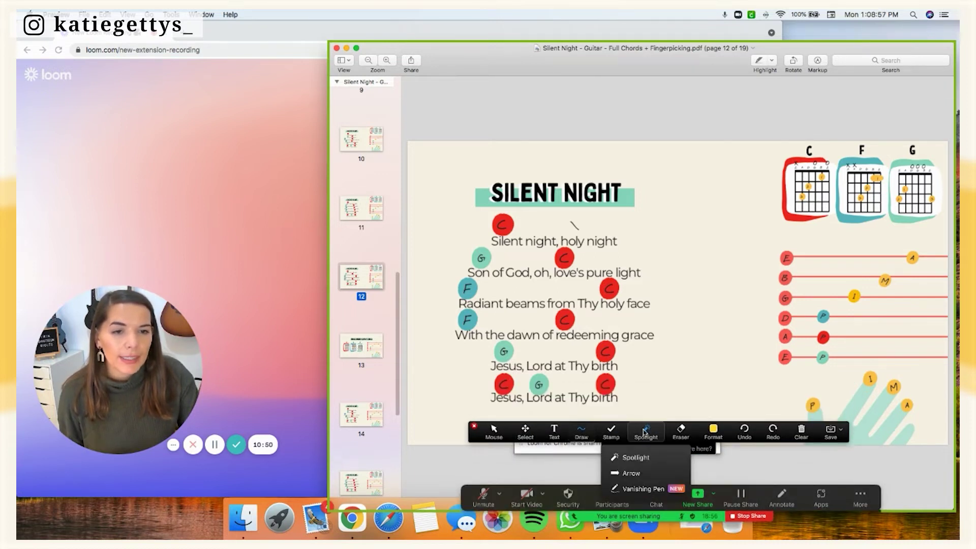
pyautogui.click(628, 459)
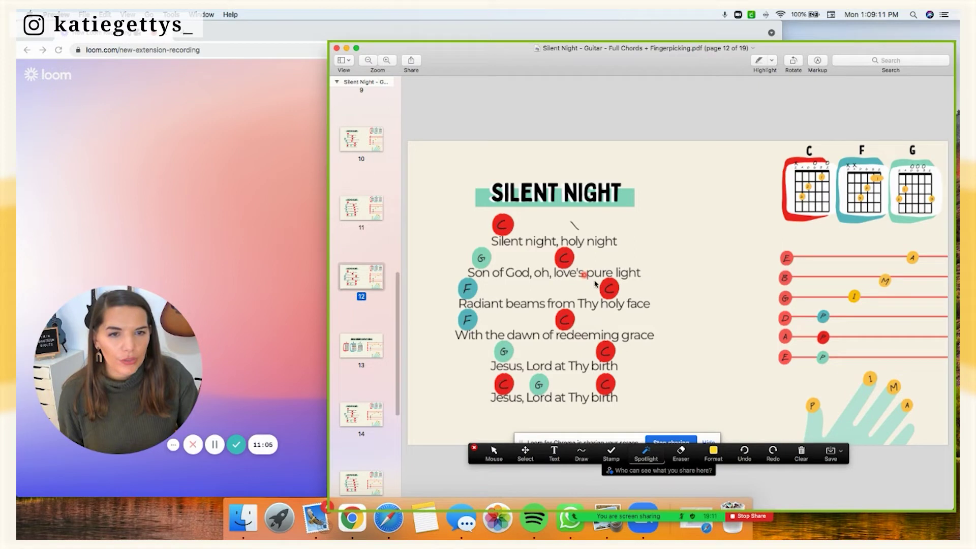
# Step: Draw with a blue pen, circling the C chord and strings, then undo both loops
pyautogui.click(581, 451)
pyautogui.click(554, 484)
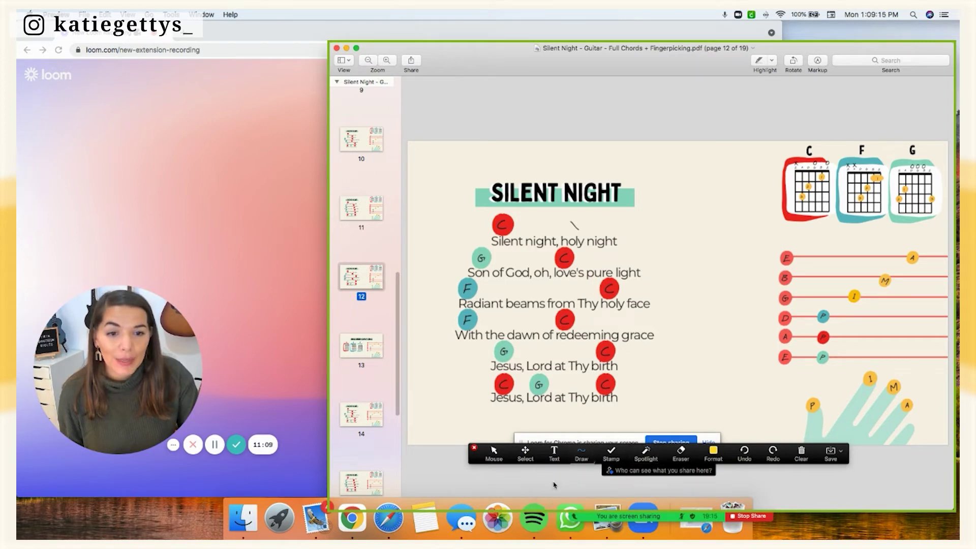
pyautogui.click(713, 451)
pyautogui.click(722, 486)
pyautogui.moveTo(542, 227)
pyautogui.mouseDown()
pyautogui.moveTo(498, 202)
pyautogui.moveTo(542, 243)
pyautogui.moveTo(528, 202)
pyautogui.mouseUp()
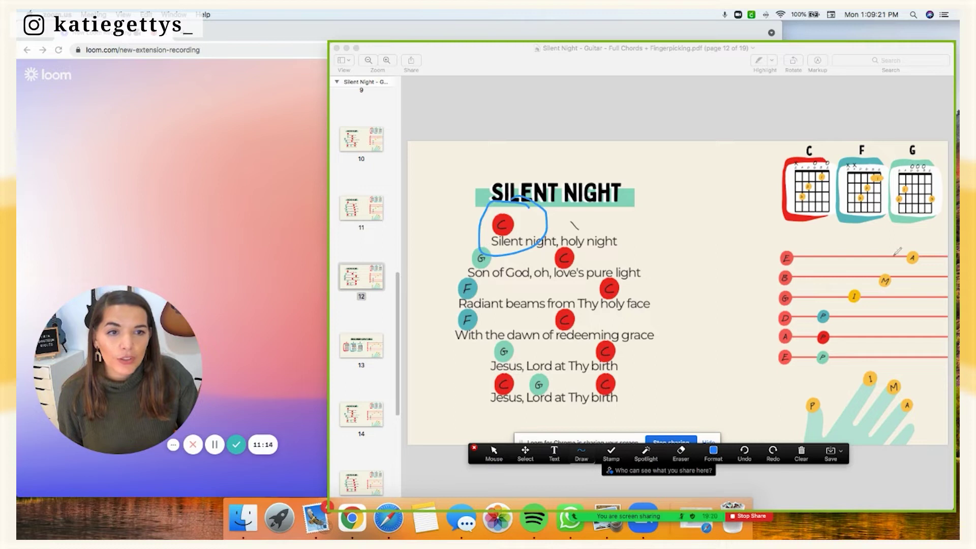
pyautogui.moveTo(890, 237)
pyautogui.mouseDown()
pyautogui.moveTo(921, 270)
pyautogui.moveTo(897, 244)
pyautogui.mouseUp()
pyautogui.click(744, 454)
pyautogui.click(743, 454)
# Step: Try blue marks and handwriting on the page, clear them all, then undo a final stroke
pyautogui.moveTo(804, 159)
pyautogui.mouseDown()
pyautogui.moveTo(791, 162)
pyautogui.moveTo(800, 163)
pyautogui.mouseUp()
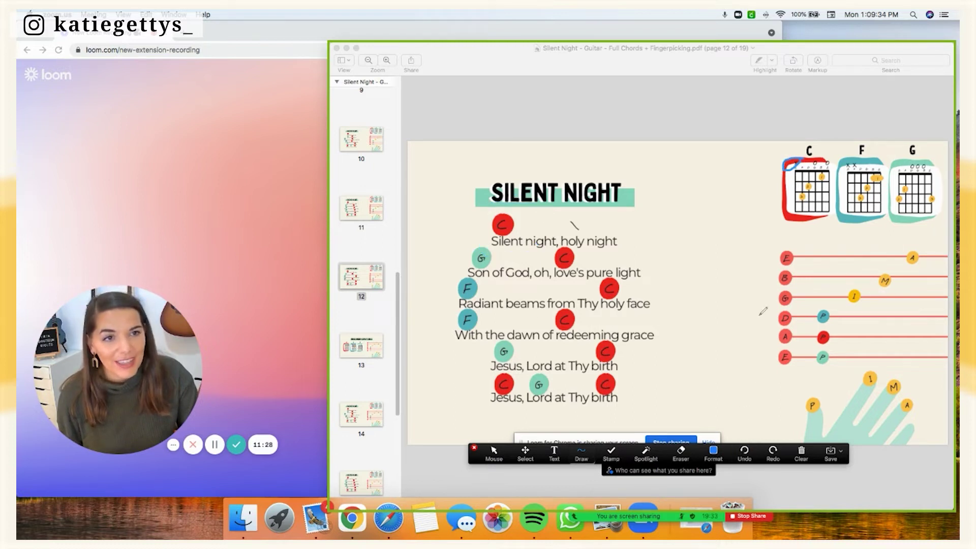
pyautogui.click(743, 454)
pyautogui.moveTo(685, 211); pyautogui.dragTo(685, 261)
pyautogui.moveTo(724, 196); pyautogui.dragTo(740, 257)
pyautogui.moveTo(751, 218)
pyautogui.mouseDown()
pyautogui.moveTo(792, 212)
pyautogui.moveTo(802, 248)
pyautogui.moveTo(816, 215)
pyautogui.mouseUp()
pyautogui.moveTo(826, 238)
pyautogui.mouseDown()
pyautogui.moveTo(854, 230)
pyautogui.moveTo(856, 252)
pyautogui.mouseUp()
pyautogui.click(801, 452)
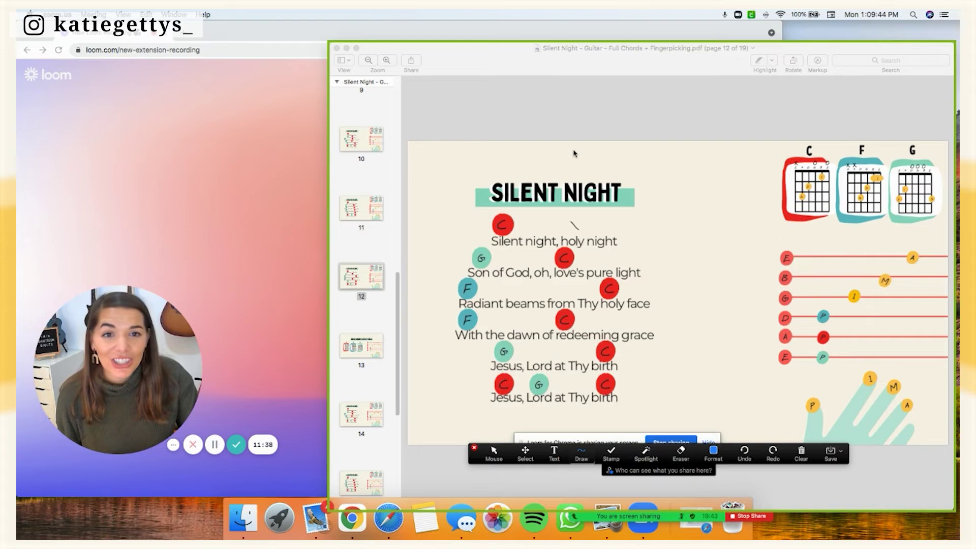
pyautogui.moveTo(590, 151); pyautogui.dragTo(598, 158)
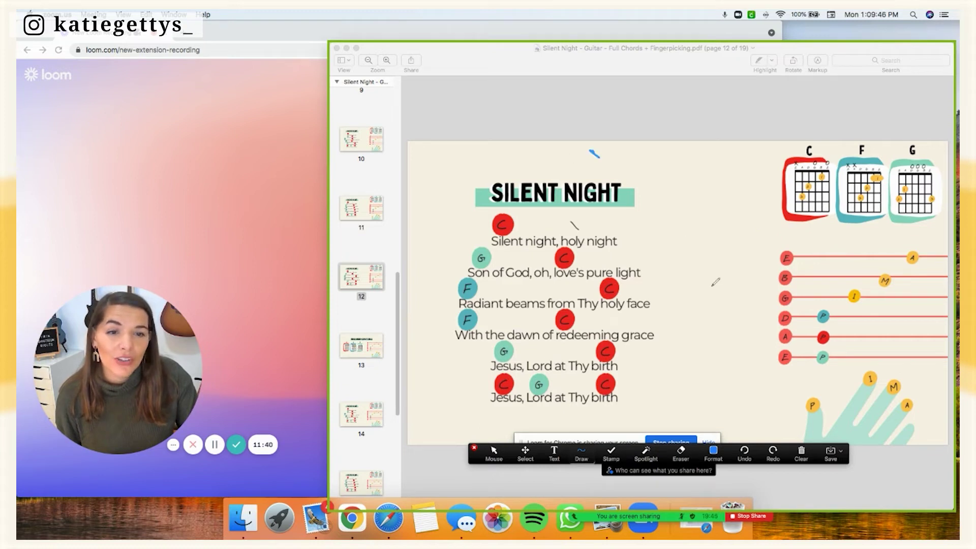
pyautogui.click(741, 452)
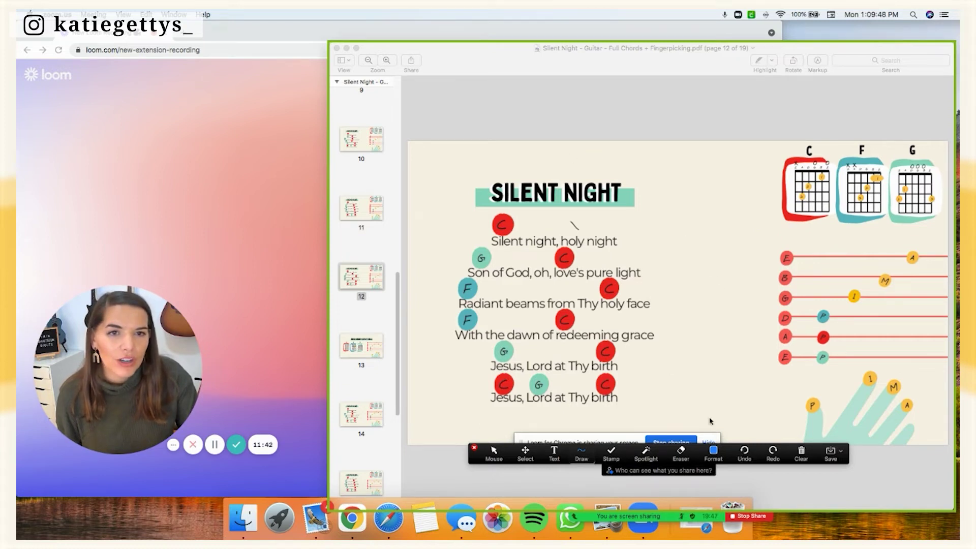
# Step: Switch to the Text annotation tool
pyautogui.click(554, 453)
# Step: Add PIMA text labels beside the chords on the first two lyric lines
pyautogui.click(517, 216)
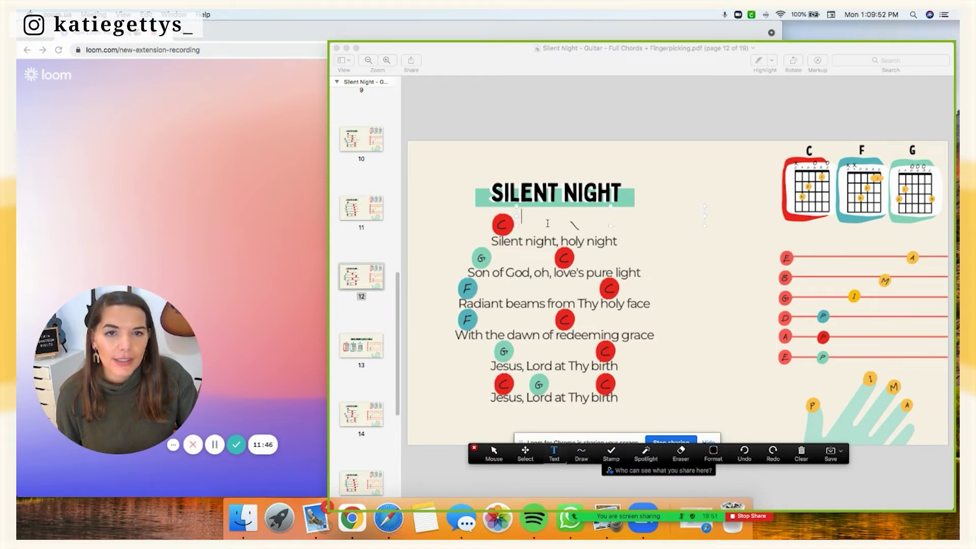
pyautogui.write('PIMA')
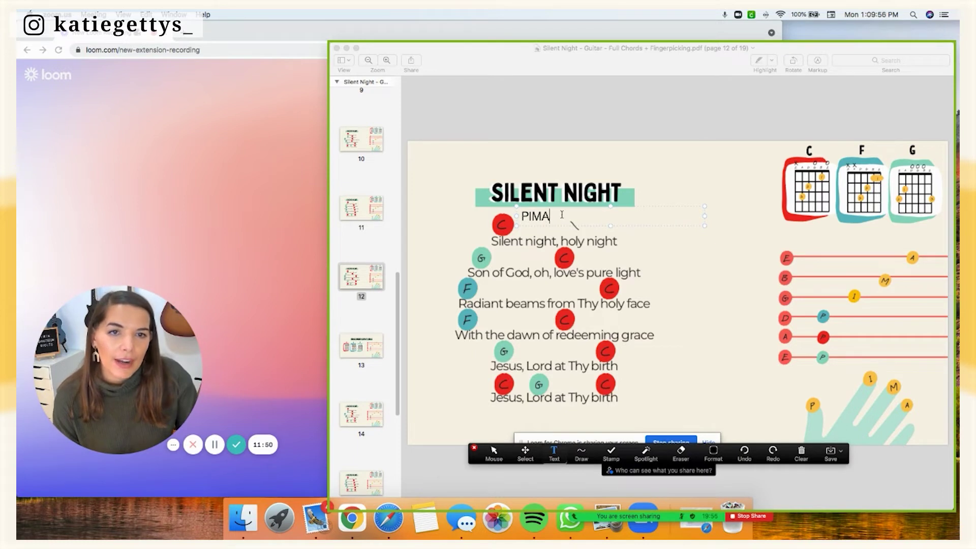
pyautogui.click(582, 216)
pyautogui.write('PIMA')
pyautogui.click(495, 254)
pyautogui.write('PIMA')
pyautogui.click(581, 255)
pyautogui.write('PIMA')
# Step: Label the third line's F and C chords with PIMA and save the annotation as PDF
pyautogui.click(484, 288)
pyautogui.write('PIMA')
pyautogui.click(624, 288)
pyautogui.write('PIMA')
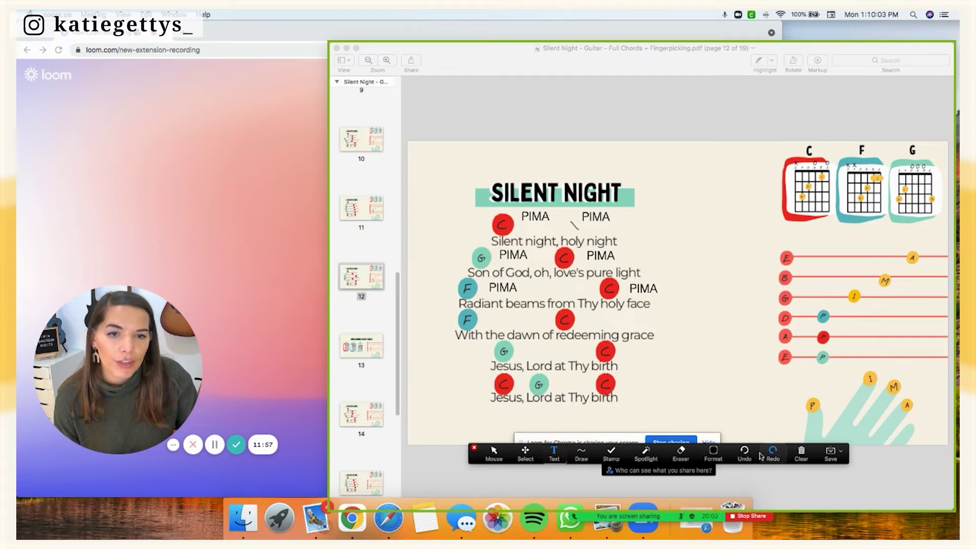
pyautogui.click(841, 451)
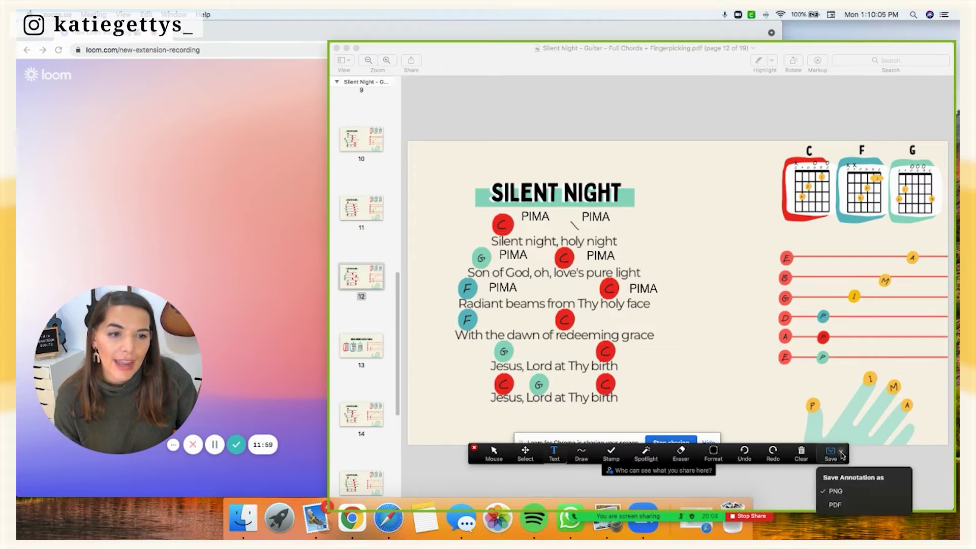
pyautogui.click(850, 505)
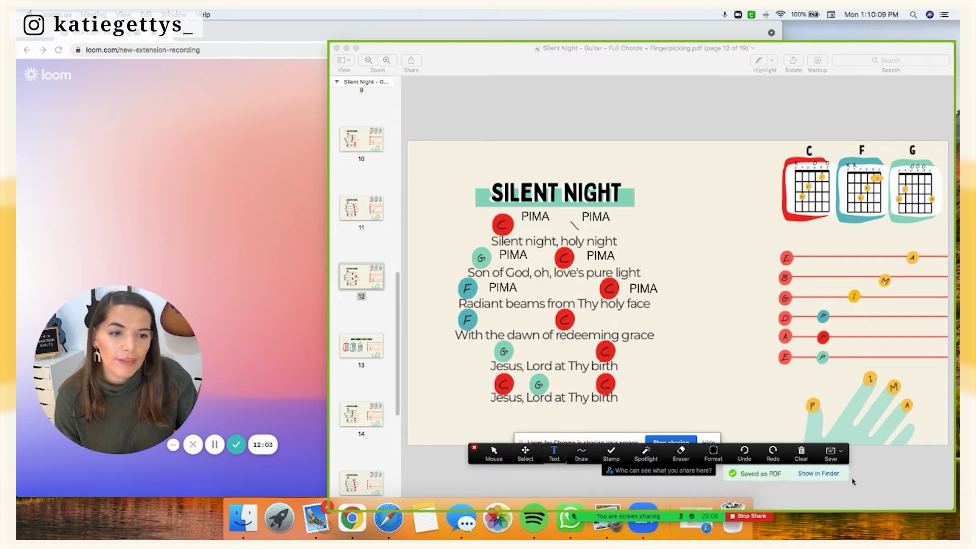
# Step: Reveal the saved annotation in Finder and select Screenshot[1].pdf
pyautogui.click(820, 475)
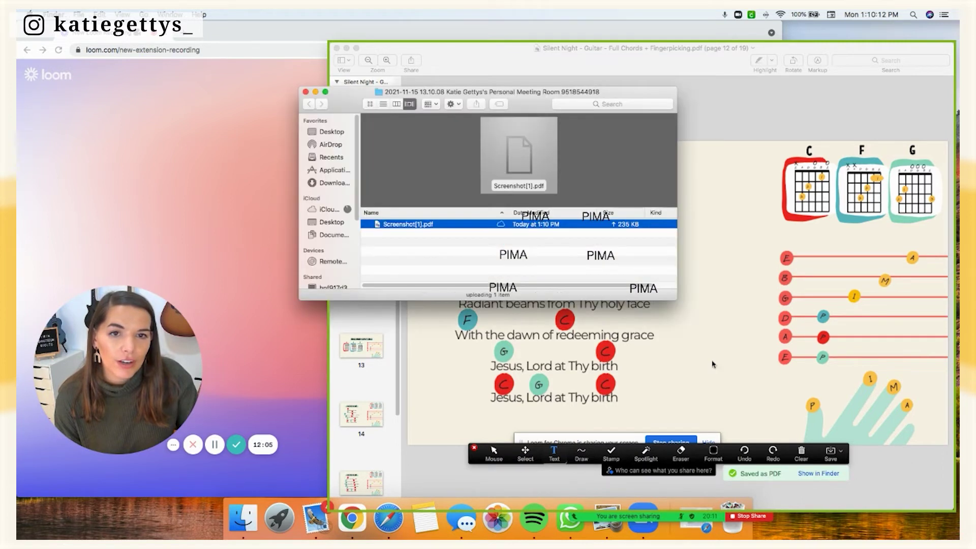
pyautogui.click(402, 227)
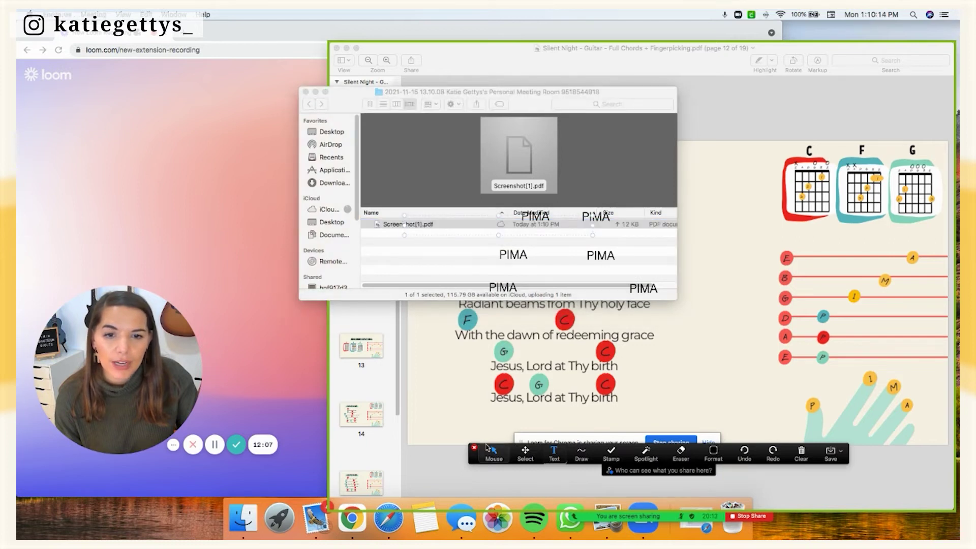
pyautogui.click(401, 226)
pyautogui.press('Return')
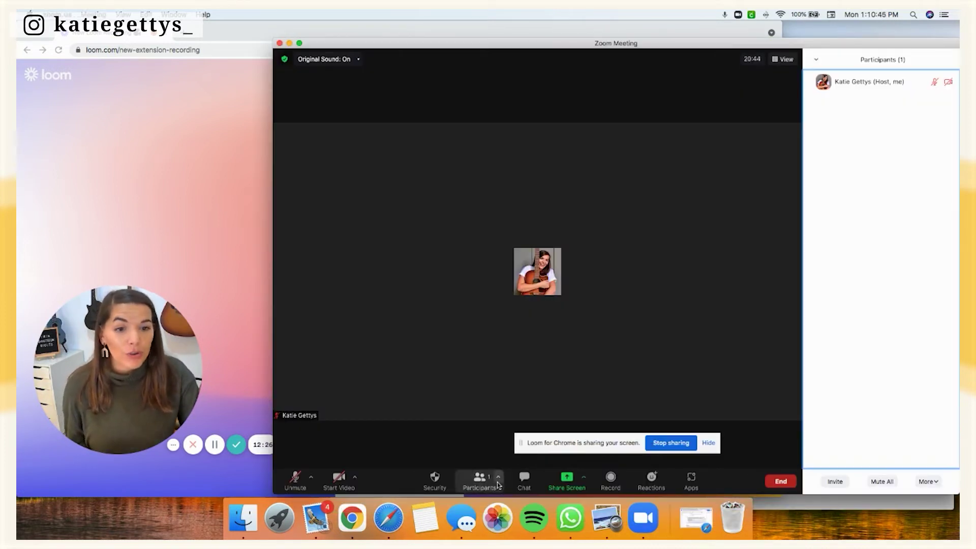
pyautogui.click(524, 480)
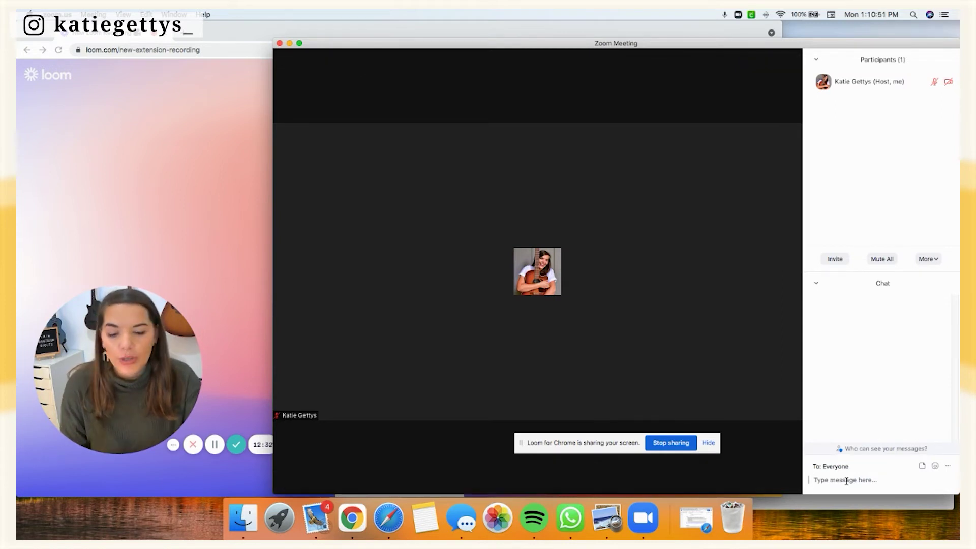
# Step: Send 'LINK' and 'Your fingerpicking sounds beautiful!!' to Everyone in the chat
pyautogui.write('LINK')
pyautogui.press('Return')
pyautogui.press('BackSpace')
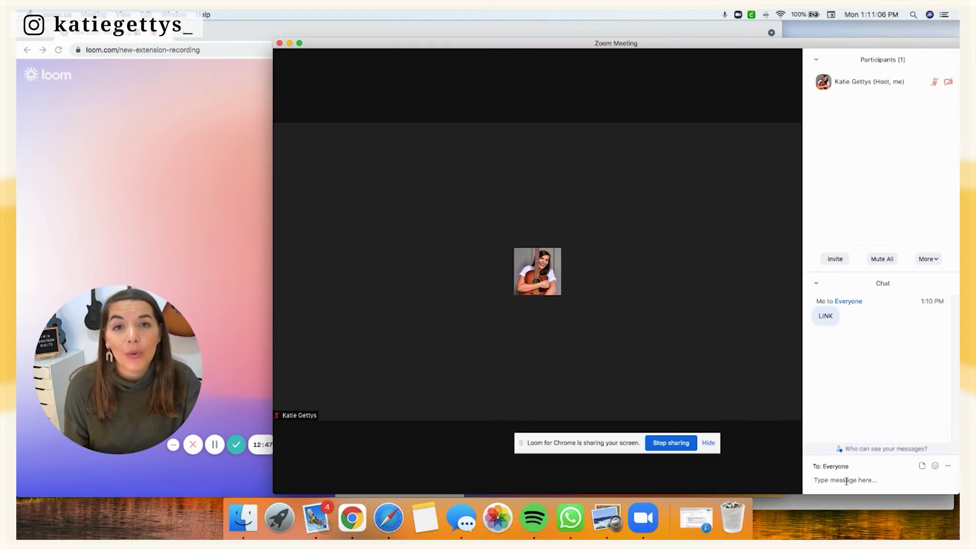
pyautogui.write('I love your')
pyautogui.write('Your fin')
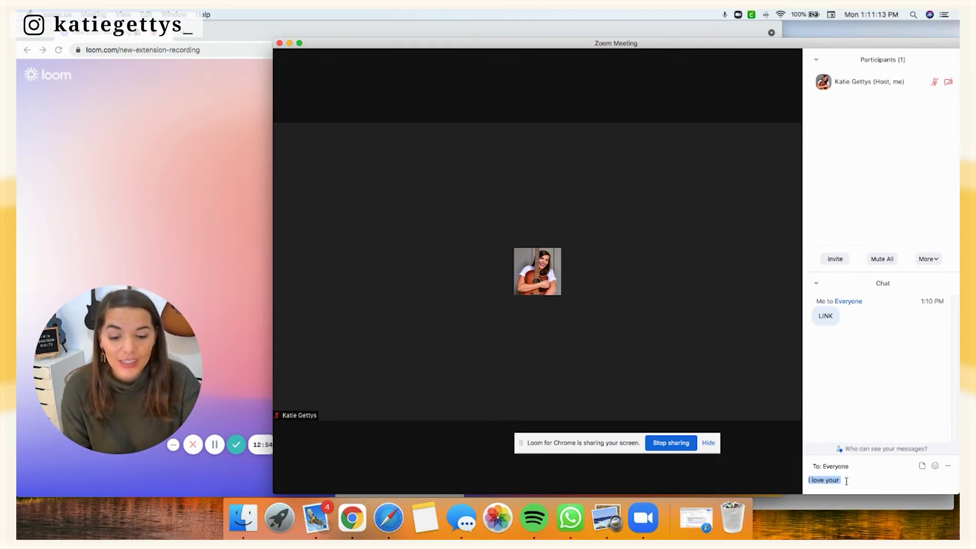
pyautogui.write('gerpicking sounds b')
pyautogui.write('eautiful!!')
pyautogui.press('Return')
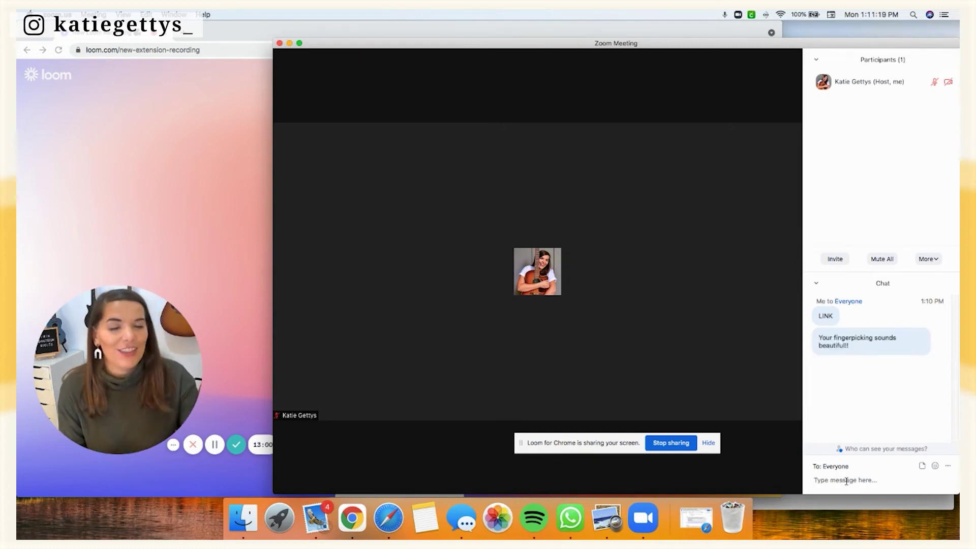
pyautogui.moveTo(518, 414)
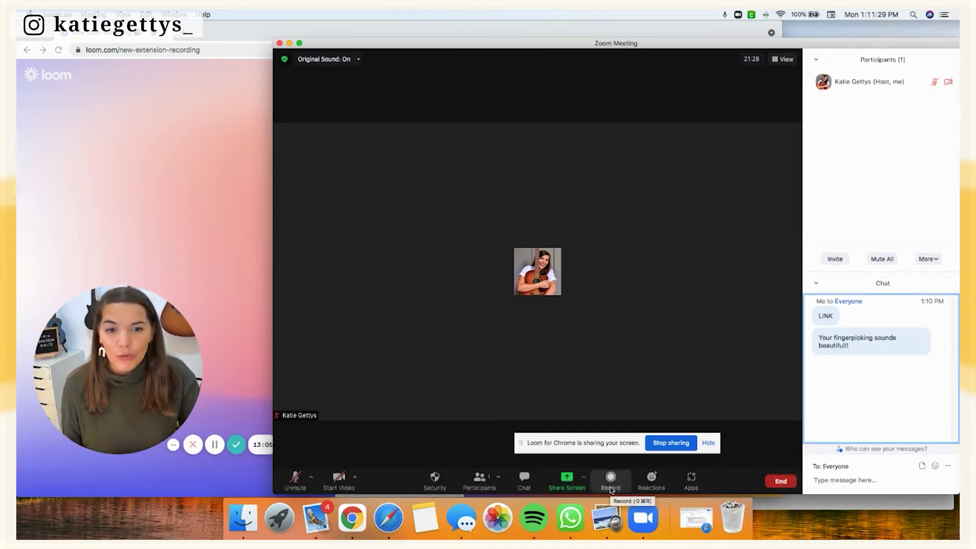